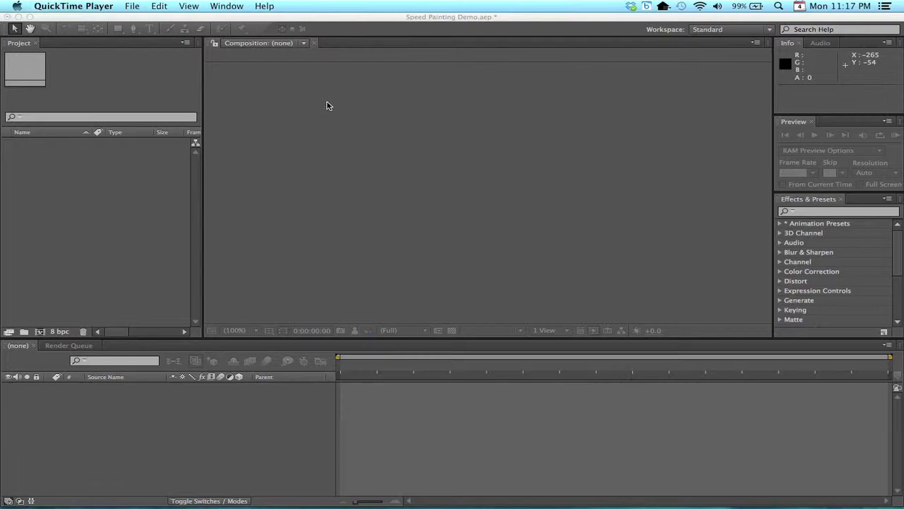
- Switch to Finder and open p01.mov from the screen recordings folder in QuickTime Player 7
{"action": "key", "text": "super+Tab"}
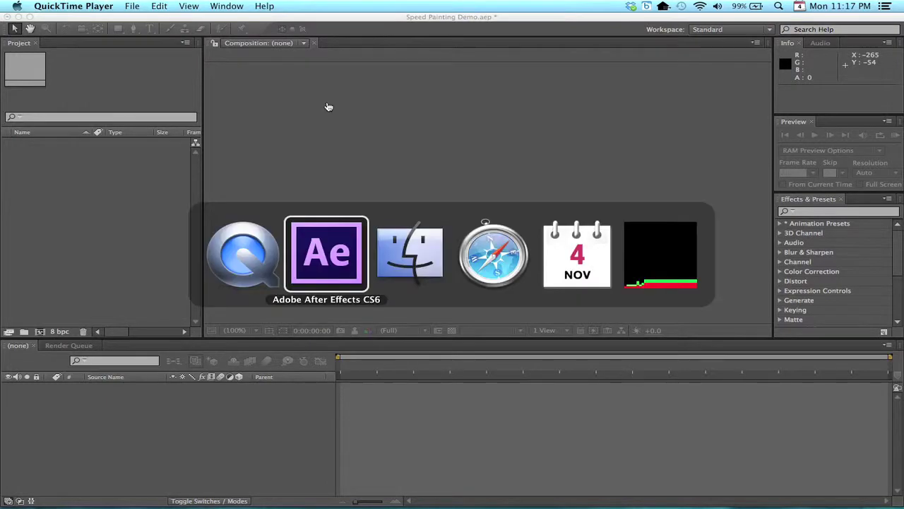
{"action": "key", "text": "super+Tab"}
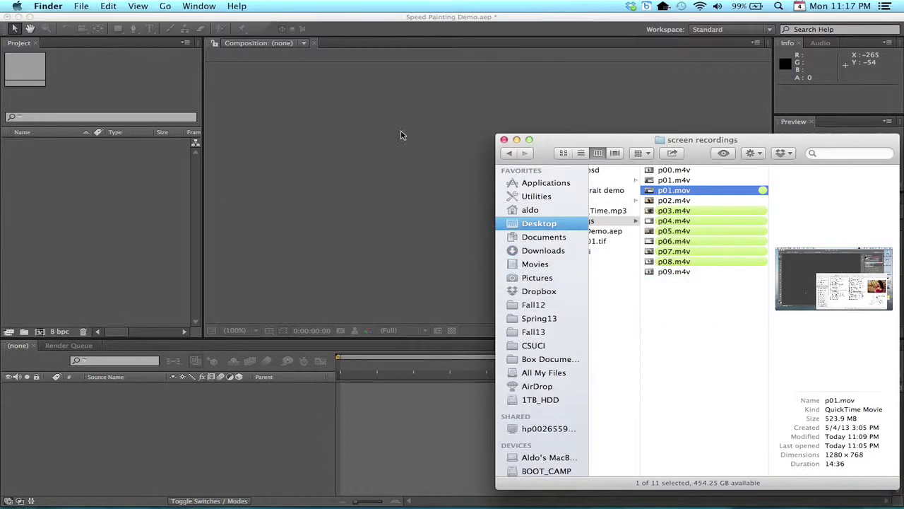
{"action": "double_click", "coordinate": [686, 192]}
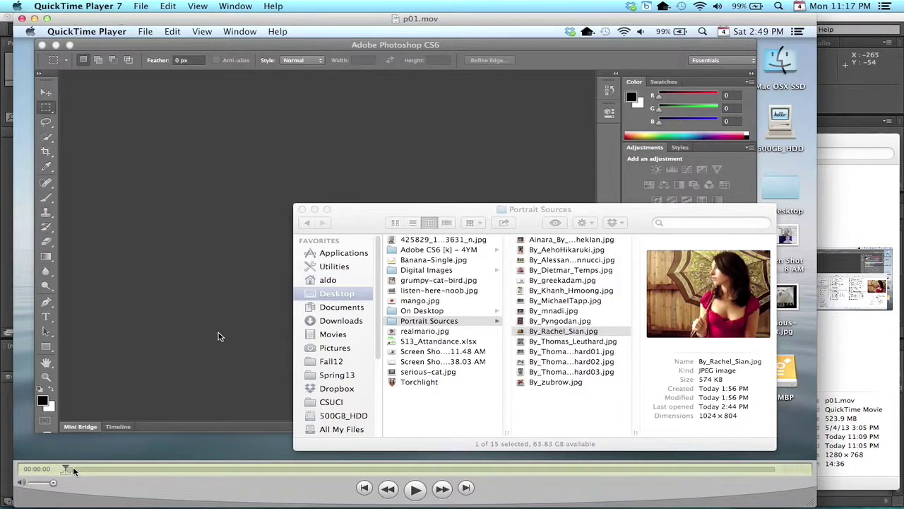
- Scrub p01.mov through to its 14:36 end, then close the movie window
{"action": "left_click_drag", "start_coordinate": [74, 470], "coordinate": [775, 467]}
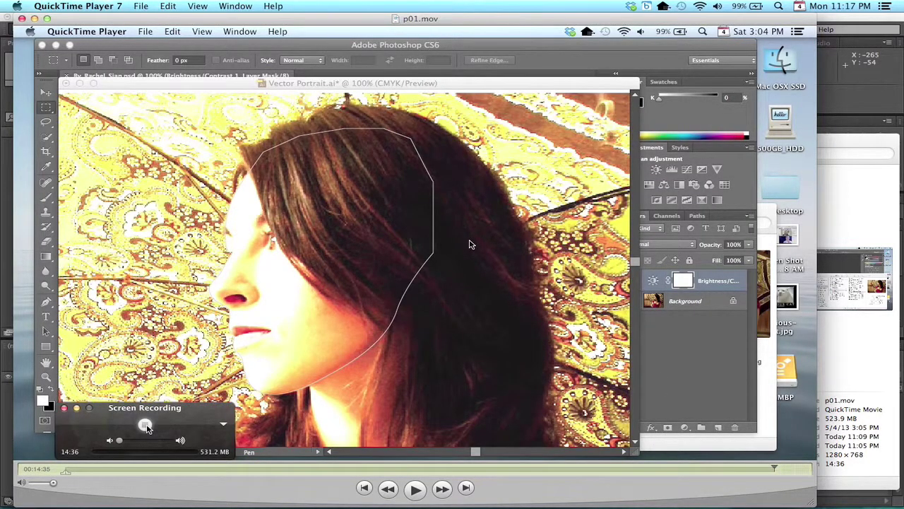
{"action": "key", "text": "super+w"}
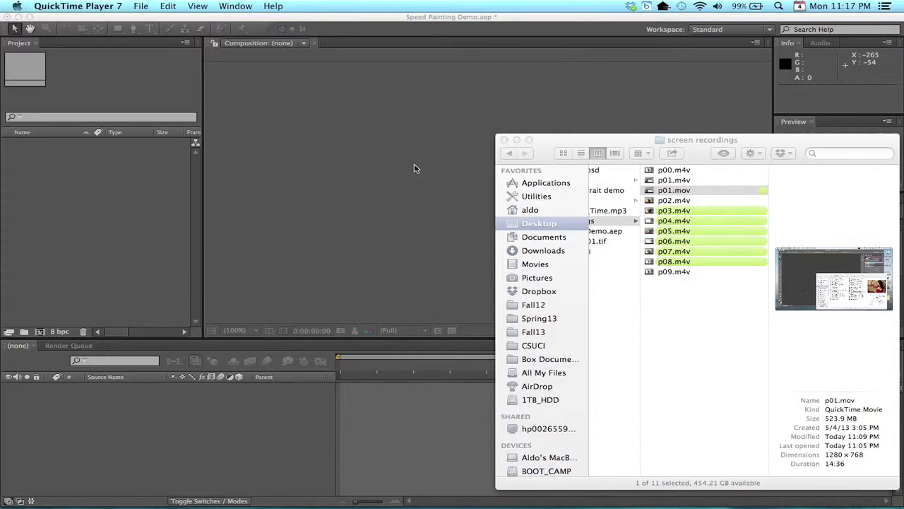
- Return to the empty Speed Painting Demo.aep project in After Effects
{"action": "left_click", "coordinate": [251, 217]}
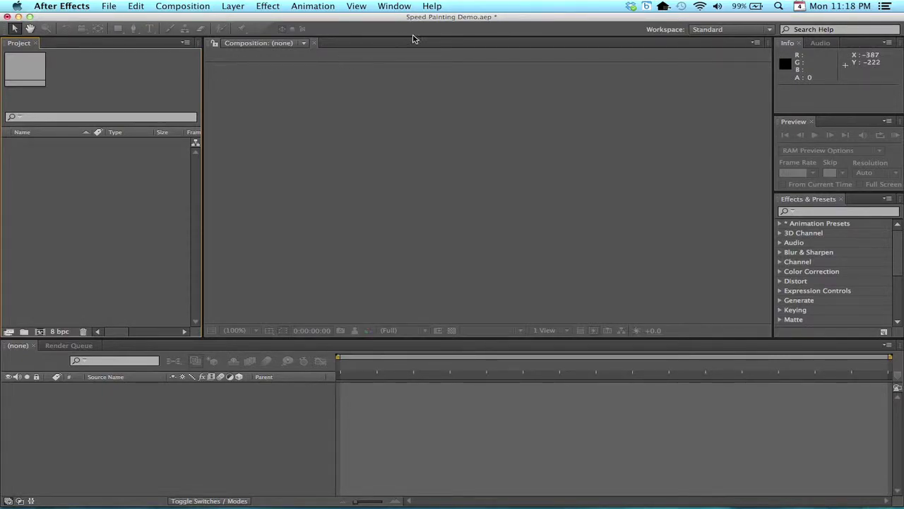
- Start a new composition, Comp 1, from the File menu's Composition submenu
{"action": "left_click", "coordinate": [111, 6]}
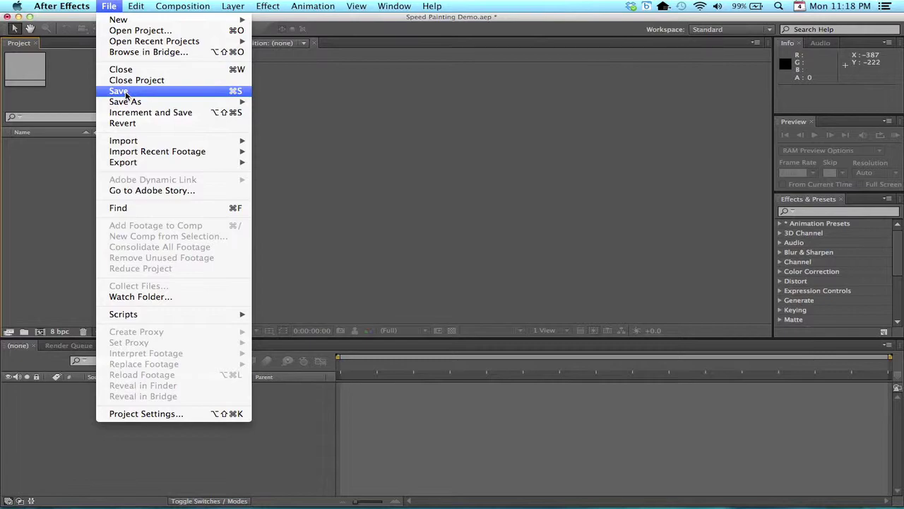
{"action": "mouse_move", "coordinate": [127, 104]}
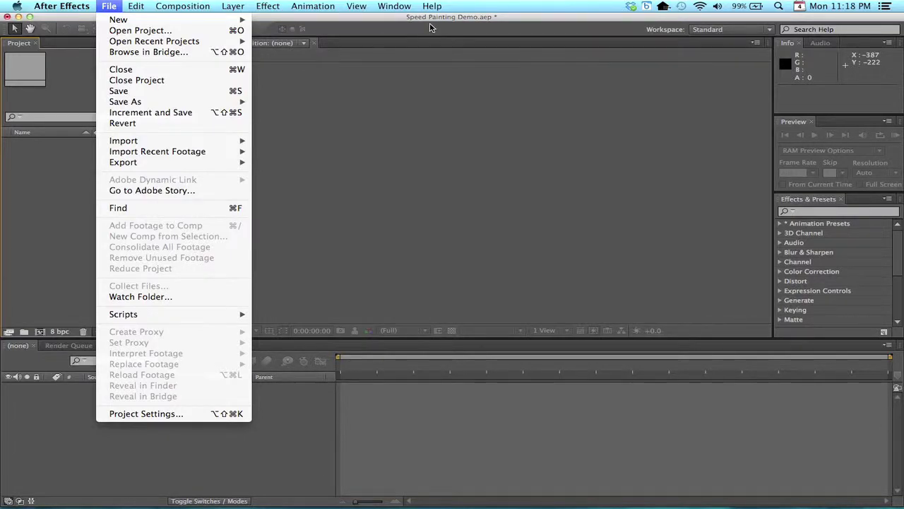
{"action": "mouse_move", "coordinate": [196, 12]}
{"action": "mouse_move", "coordinate": [111, 7]}
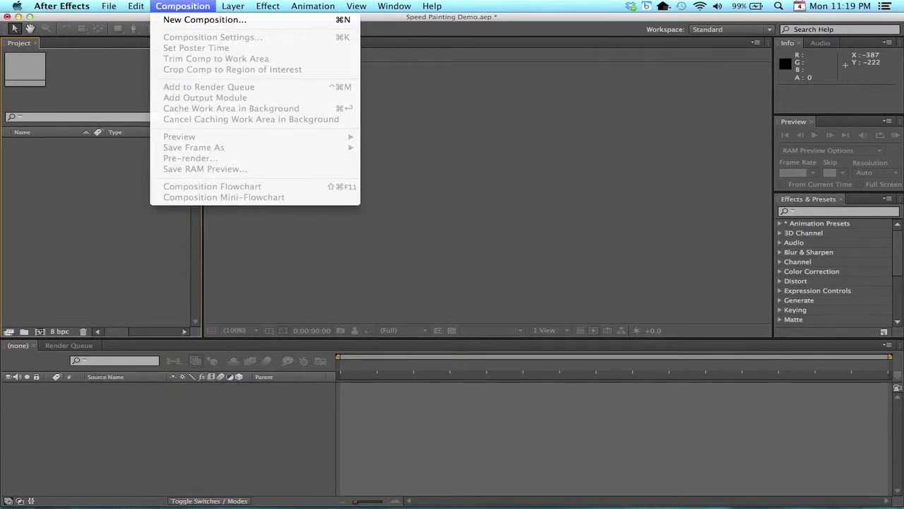
{"action": "left_click", "coordinate": [189, 21]}
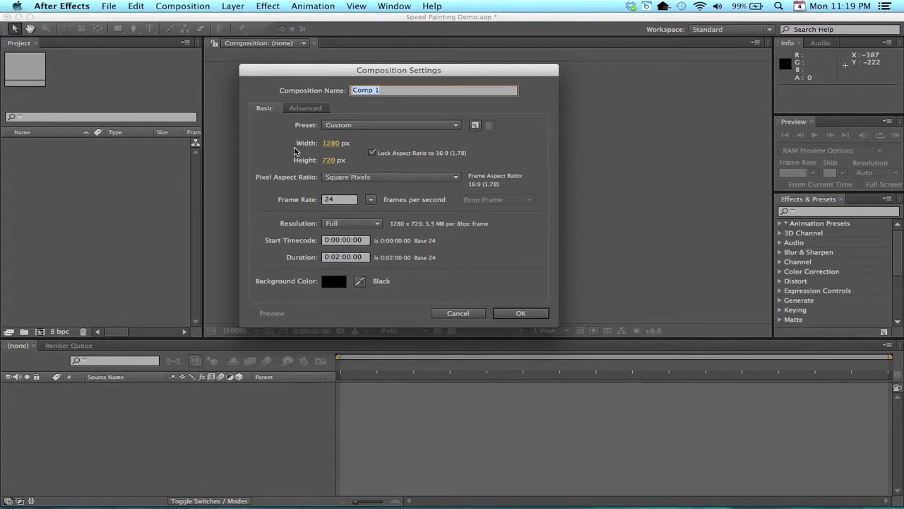
- Keep the Custom preset at 1280×720, set 24 fps with a 2-minute duration, and create Comp 1
{"action": "left_click", "coordinate": [370, 126]}
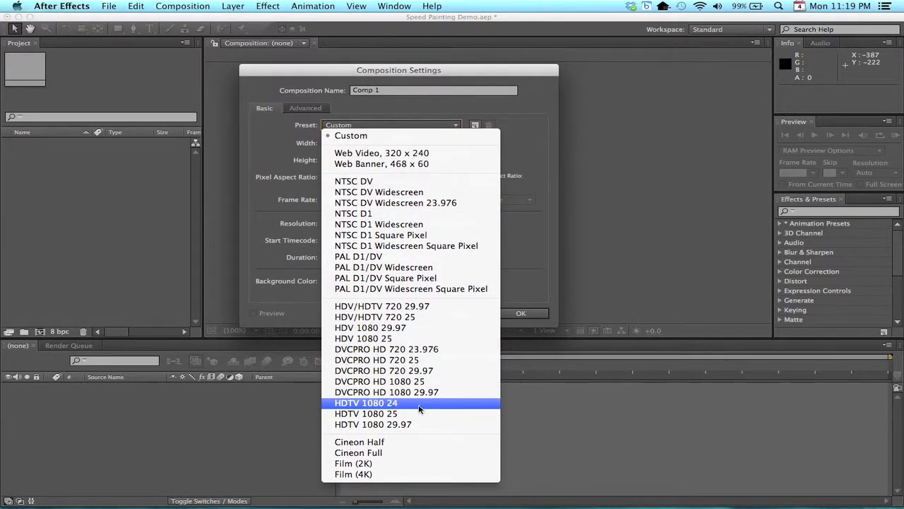
{"action": "left_click", "coordinate": [523, 262]}
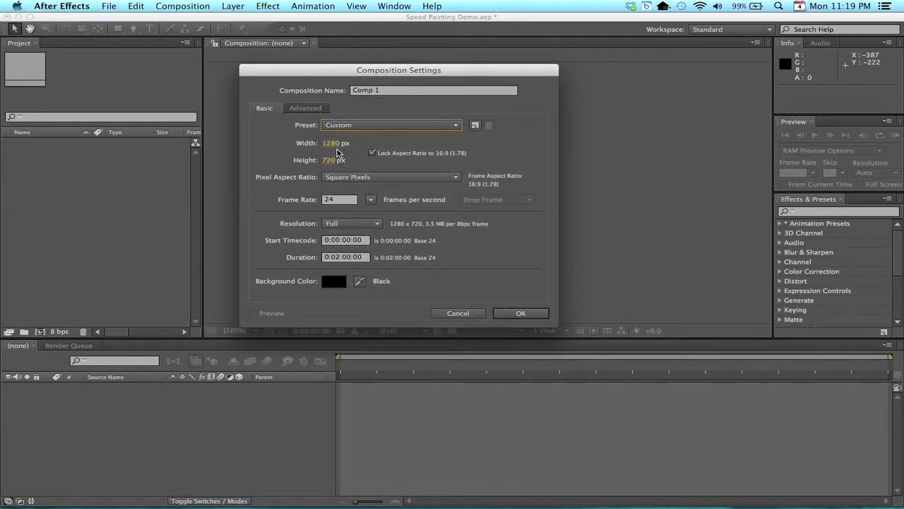
{"action": "left_click", "coordinate": [340, 202]}
{"action": "left_click", "coordinate": [370, 200]}
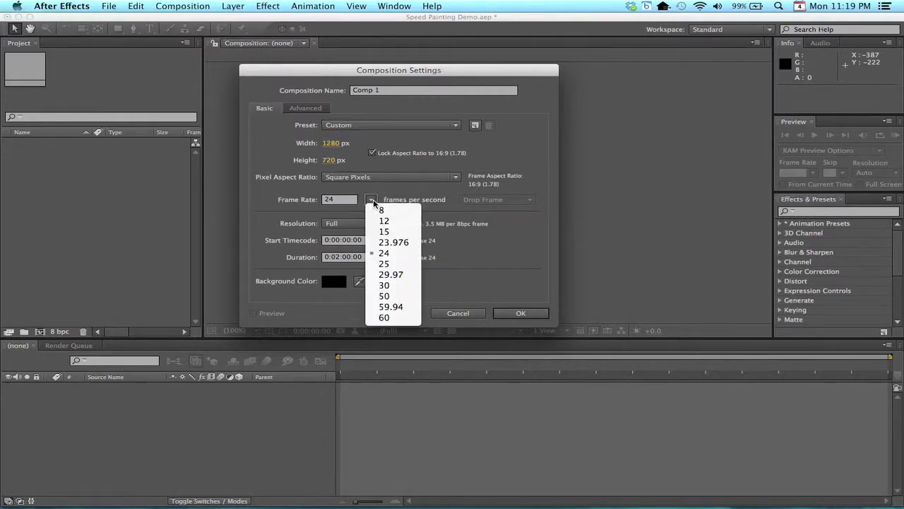
{"action": "left_click", "coordinate": [387, 253]}
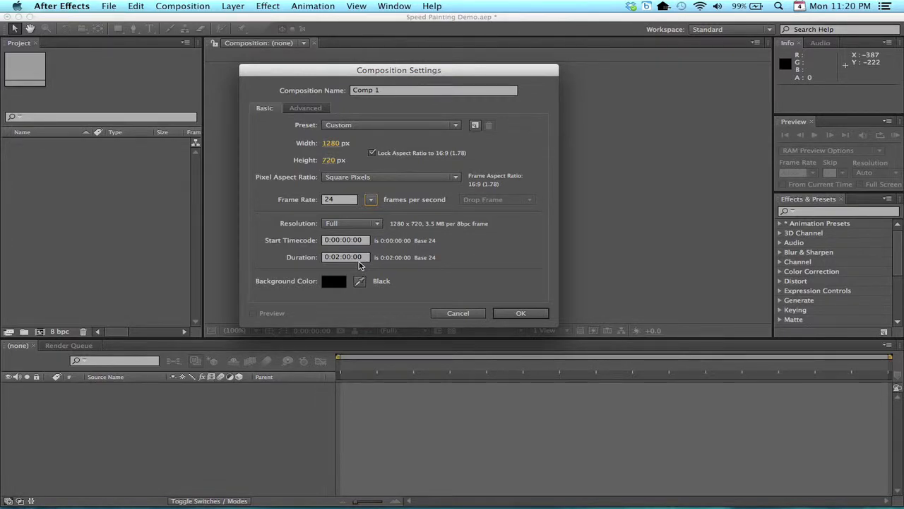
{"action": "left_click", "coordinate": [330, 202]}
{"action": "left_click", "coordinate": [519, 314]}
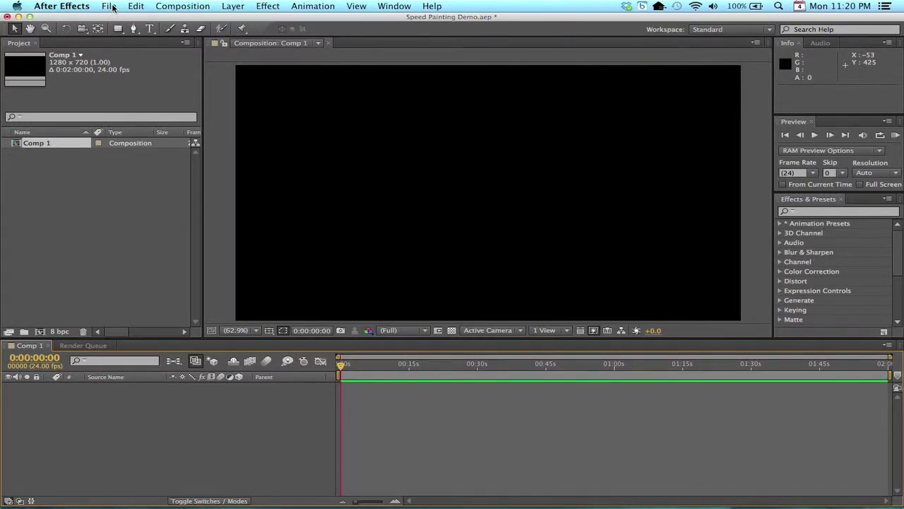
- Open the Import File dialog via File > Import > File
{"action": "left_click", "coordinate": [110, 7]}
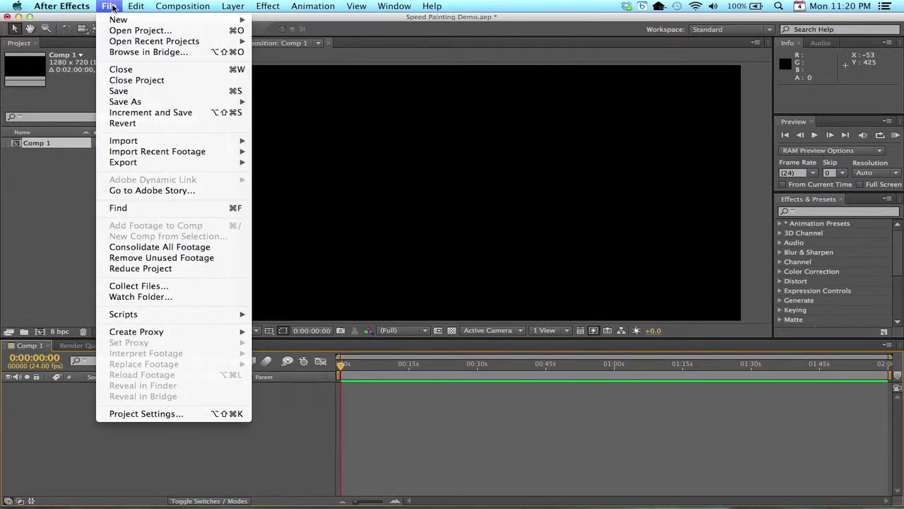
{"action": "mouse_move", "coordinate": [141, 143]}
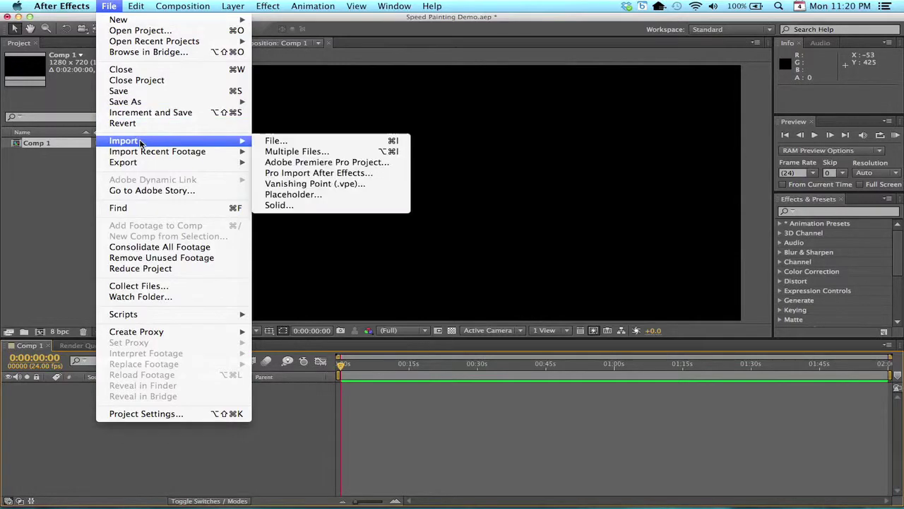
{"action": "left_click", "coordinate": [302, 140]}
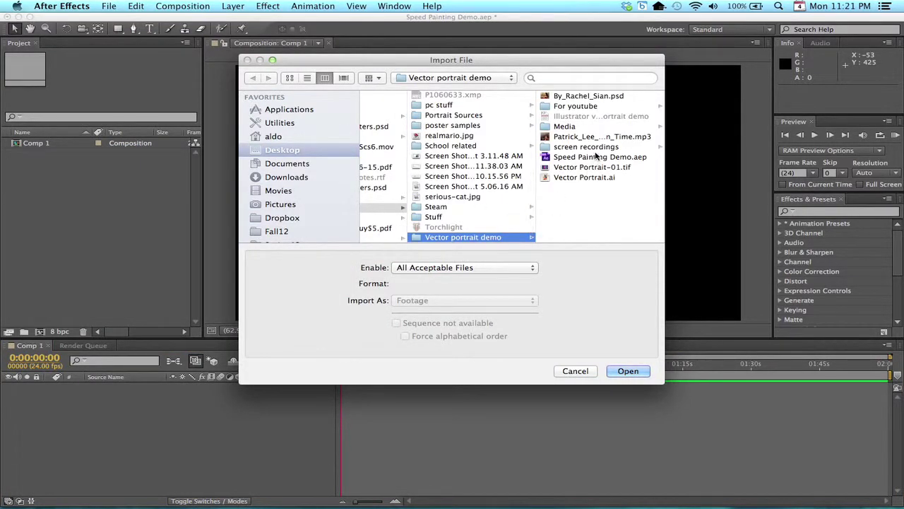
- In the screen recordings folder, select p01.mov plus p03 through p09.m4v
{"action": "left_click", "coordinate": [598, 147]}
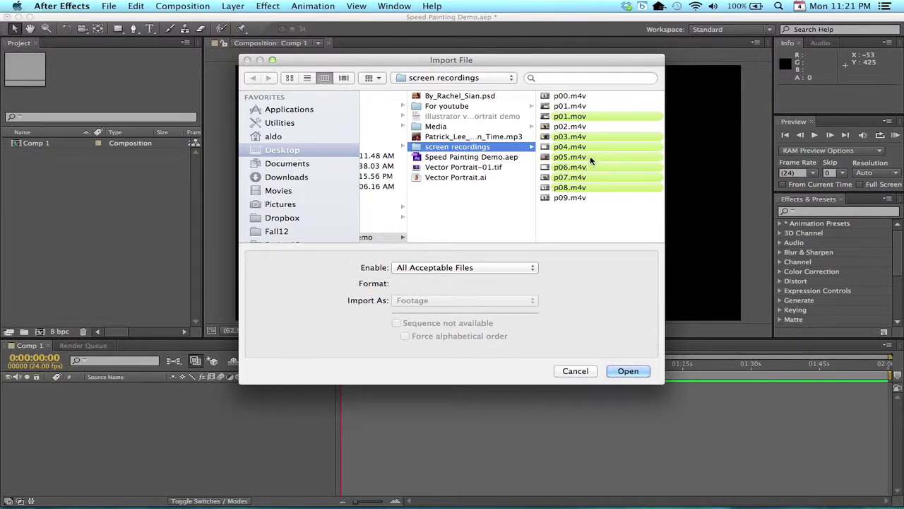
{"action": "left_click", "coordinate": [580, 116]}
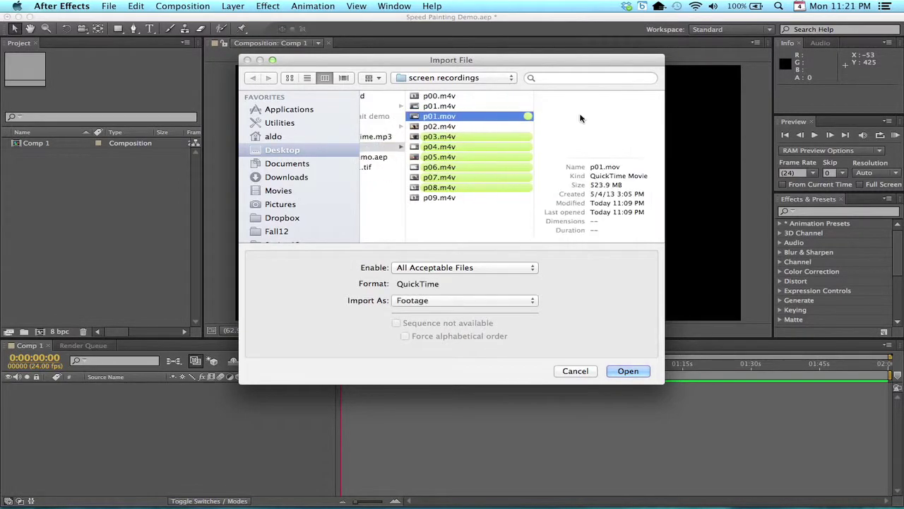
{"action": "left_click", "coordinate": [474, 137], "text": "super"}
{"action": "left_click", "coordinate": [474, 147], "text": "super"}
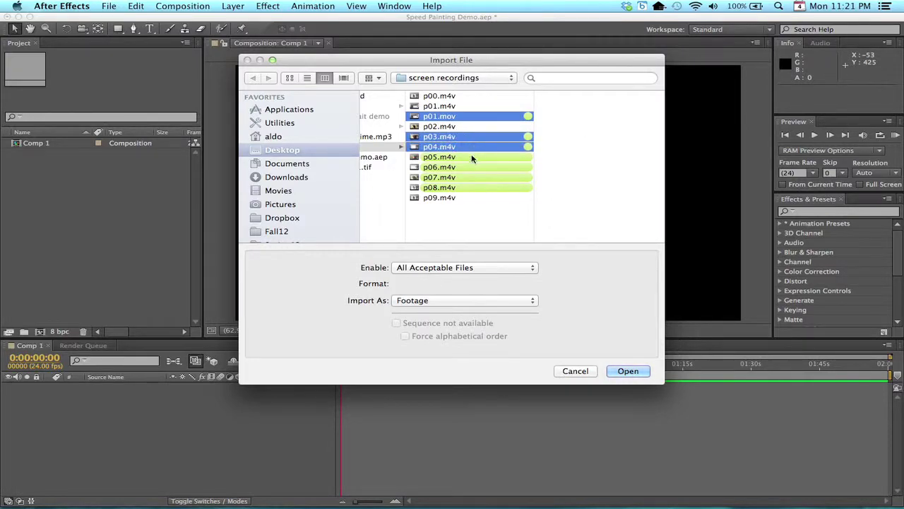
{"action": "left_click", "coordinate": [471, 157], "text": "super"}
{"action": "left_click", "coordinate": [472, 167], "text": "super"}
{"action": "left_click", "coordinate": [472, 179], "text": "super"}
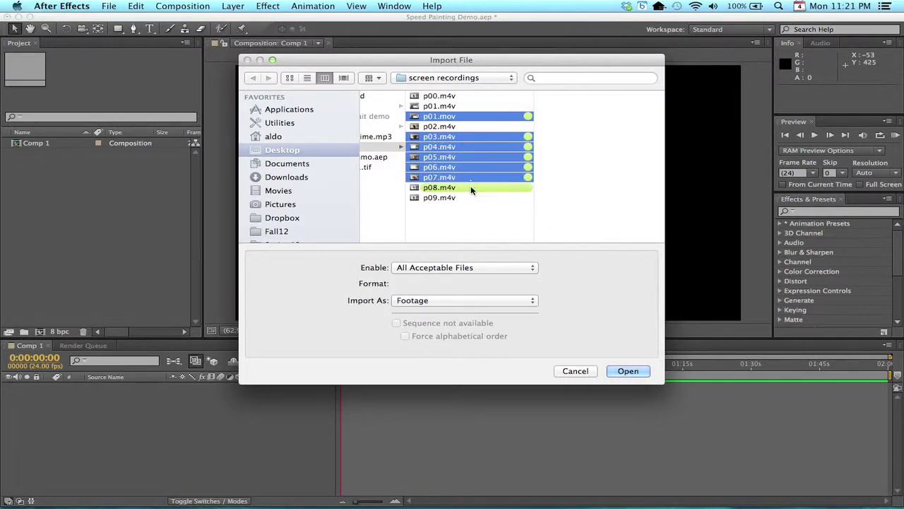
{"action": "left_click", "coordinate": [472, 198], "text": "super"}
{"action": "left_click", "coordinate": [475, 188], "text": "super"}
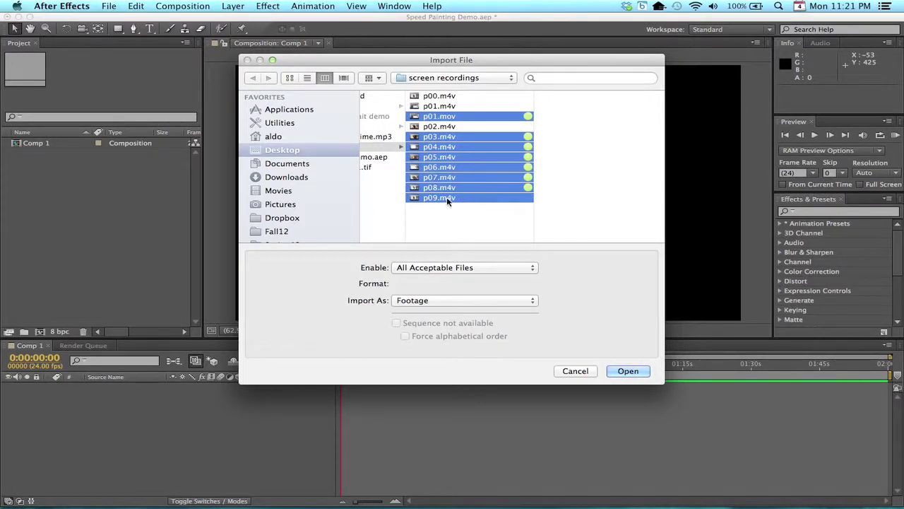
- Import the eight selected clips and view p01.mov in its footage viewer
{"action": "left_click", "coordinate": [628, 371]}
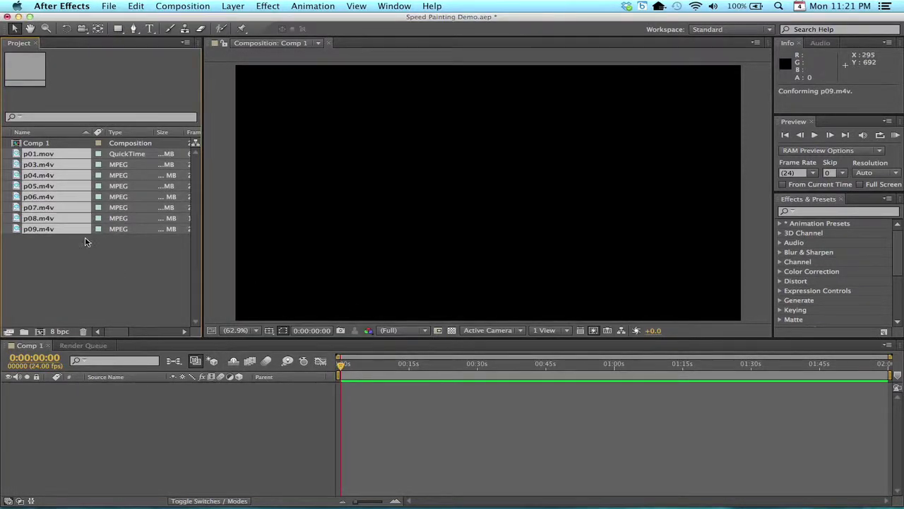
{"action": "left_click", "coordinate": [99, 276]}
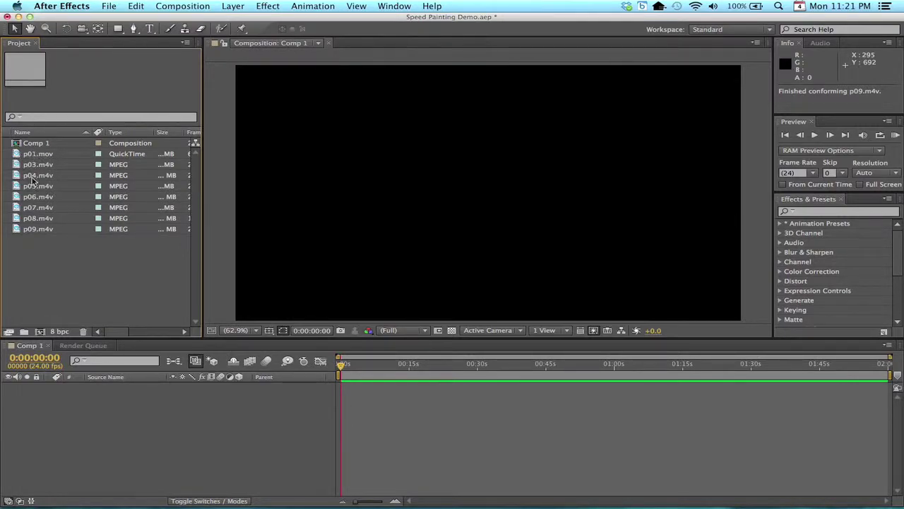
{"action": "double_click", "coordinate": [22, 154]}
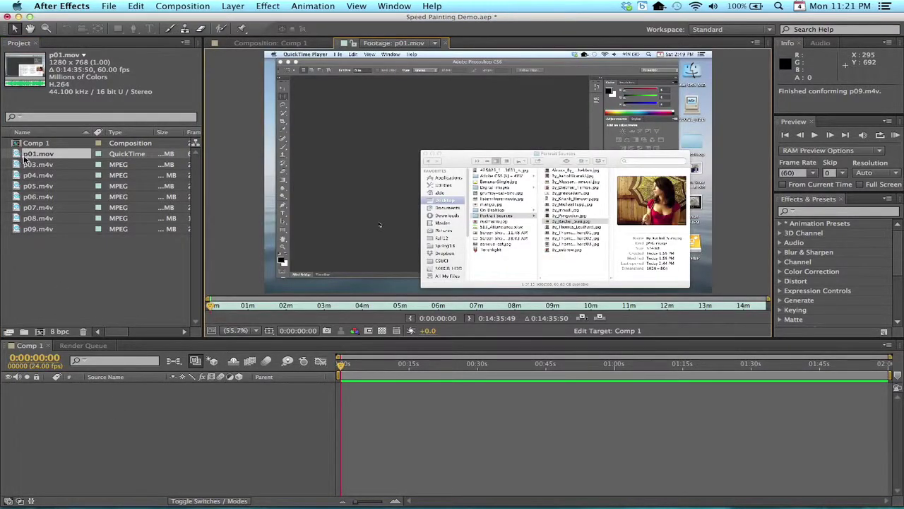
- Place p01.mov as a layer in the Comp 1 timeline
{"action": "left_click_drag", "start_coordinate": [20, 155], "coordinate": [51, 400]}
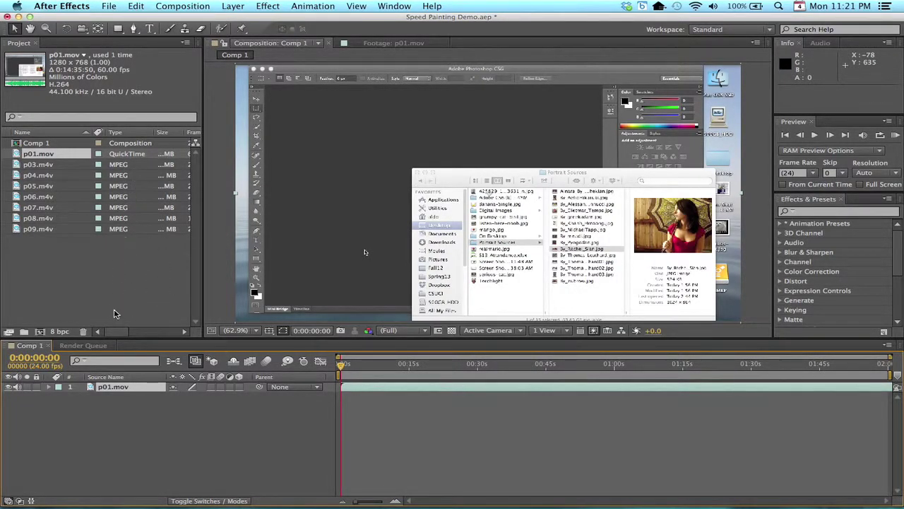
{"action": "left_click", "coordinate": [116, 331]}
{"action": "left_click_drag", "start_coordinate": [117, 331], "coordinate": [136, 332]}
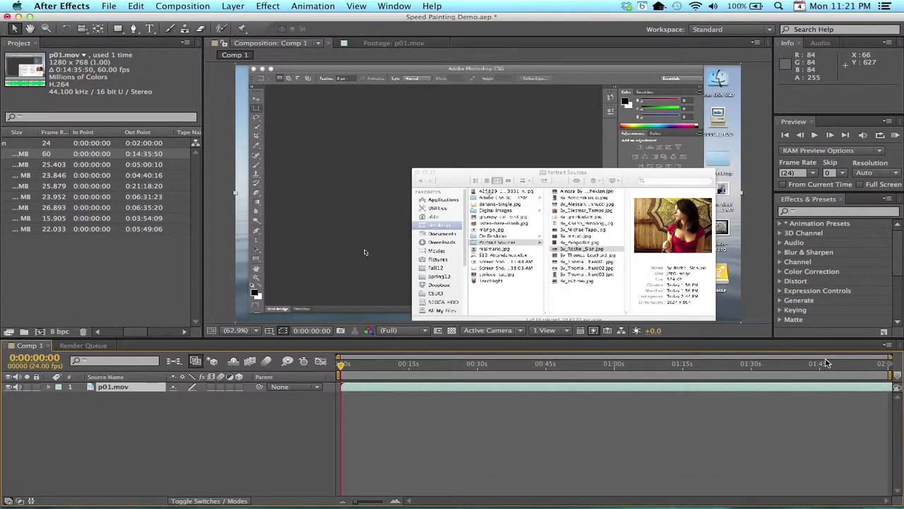
{"action": "left_click_drag", "start_coordinate": [140, 331], "coordinate": [115, 331]}
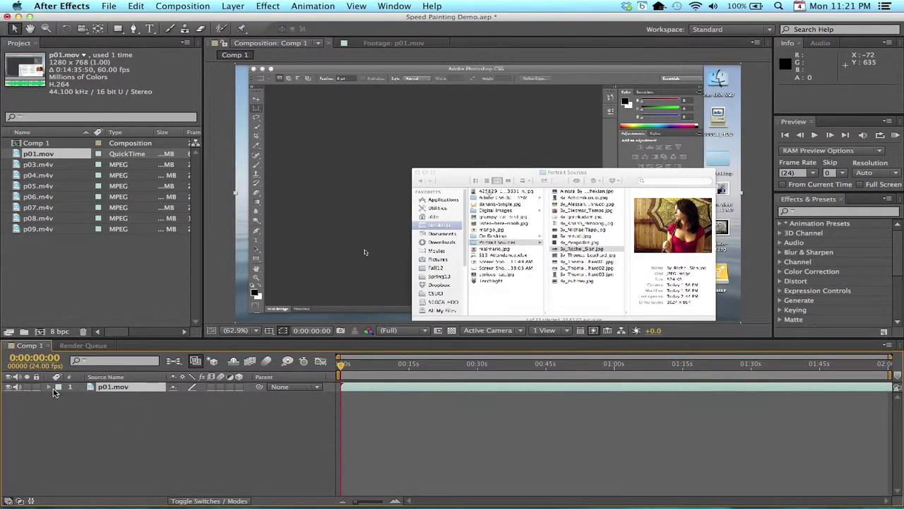
- Switch off p01.mov's audio and lower its Audio Levels to -48.00 dB
{"action": "left_click", "coordinate": [49, 387]}
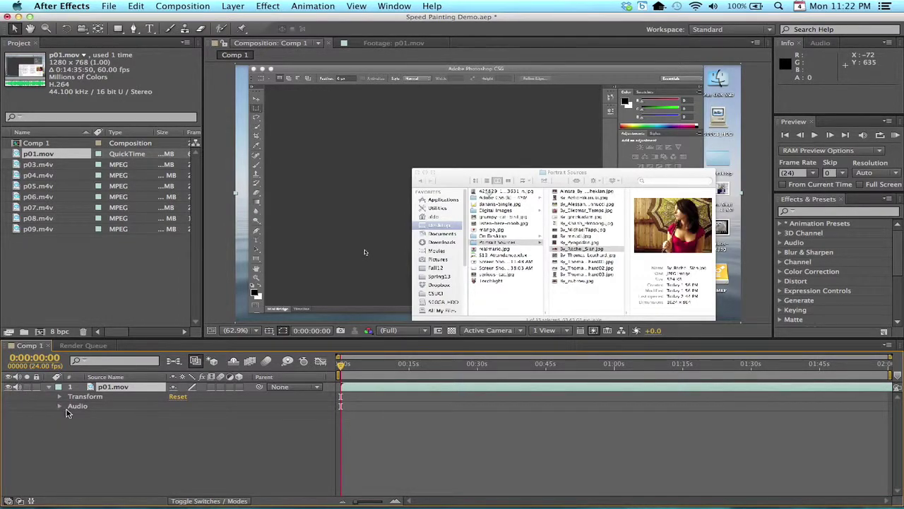
{"action": "left_click", "coordinate": [18, 387]}
{"action": "left_click", "coordinate": [60, 406]}
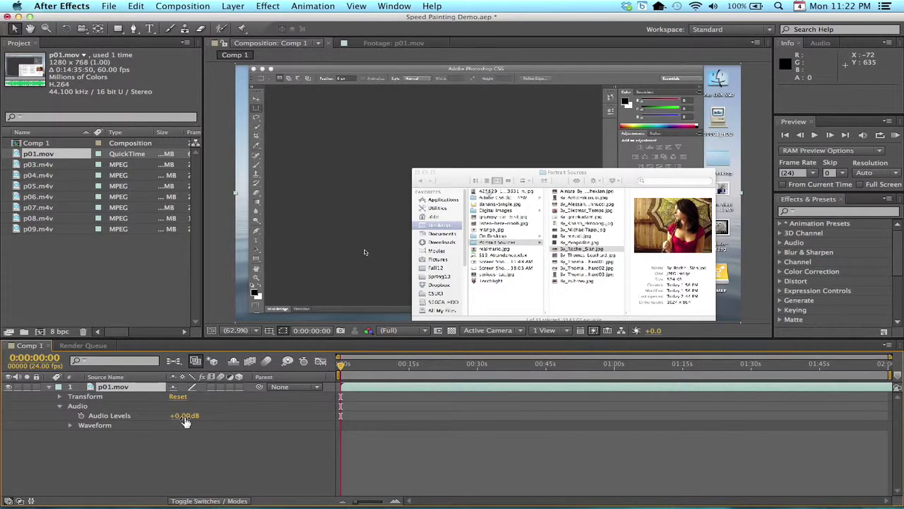
{"action": "mouse_move", "coordinate": [185, 419]}
{"action": "left_mouse_down"}
{"action": "mouse_move", "coordinate": [124, 416]}
{"action": "mouse_move", "coordinate": [164, 419]}
{"action": "left_mouse_up"}
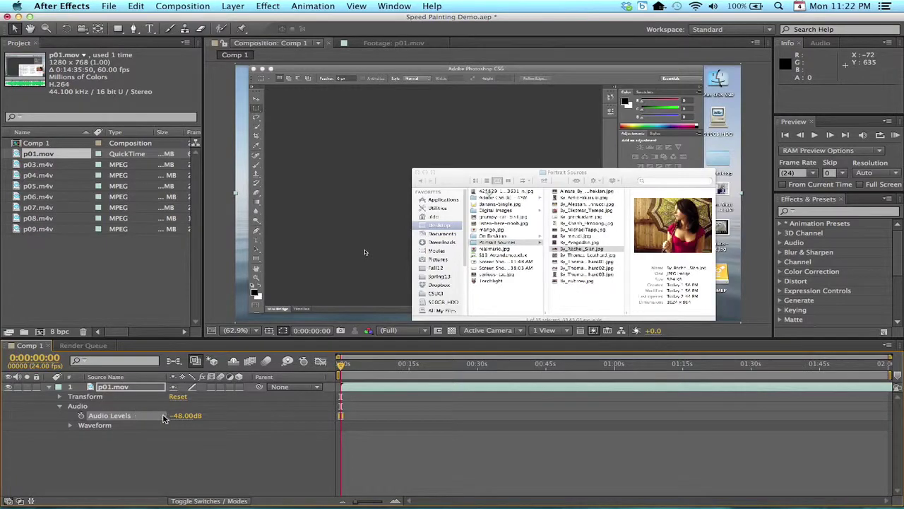
{"action": "right_click", "coordinate": [385, 390]}
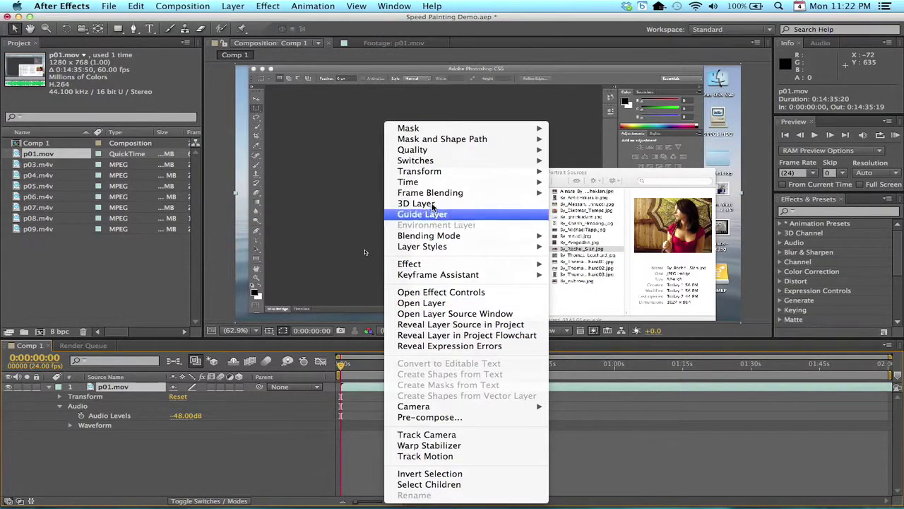
- Time-stretch the p01.mov layer to a 2% stretch factor, shortening it to 0:00:17:13
{"action": "mouse_move", "coordinate": [433, 185]}
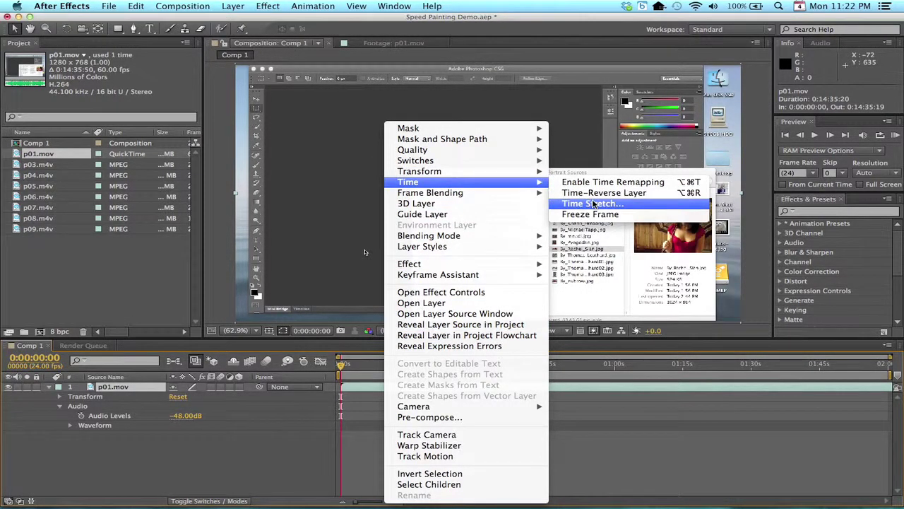
{"action": "left_click", "coordinate": [593, 204]}
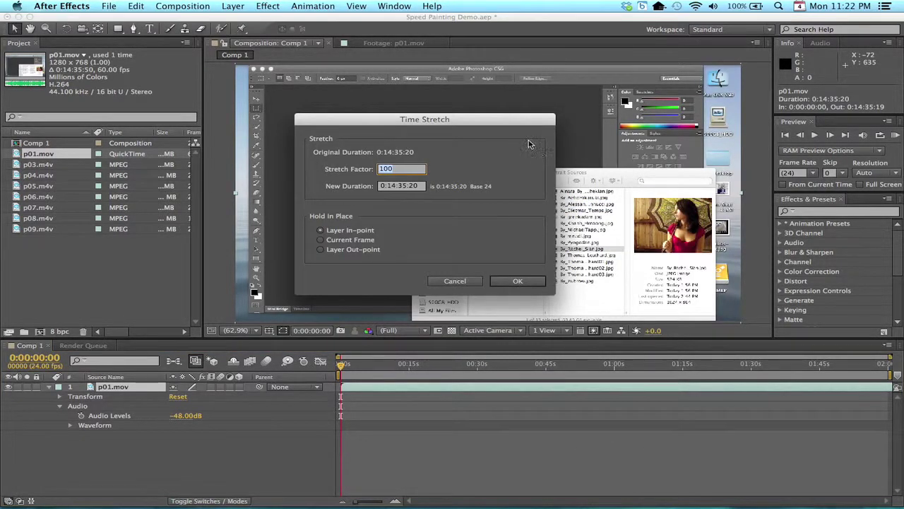
{"action": "left_click_drag", "start_coordinate": [482, 118], "coordinate": [505, 108]}
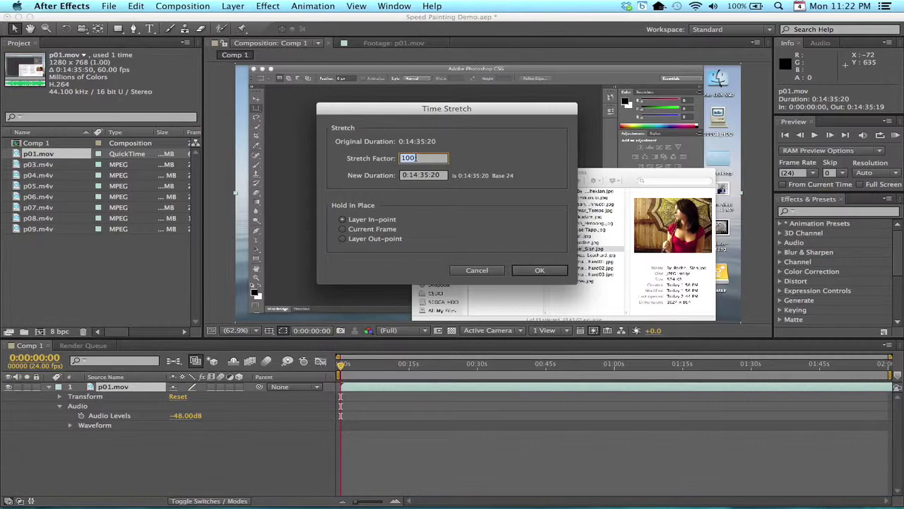
{"action": "type", "text": "200"}
{"action": "left_click_drag", "start_coordinate": [417, 157], "coordinate": [399, 158]}
{"action": "type", "text": "2"}
{"action": "left_click", "coordinate": [539, 271]}
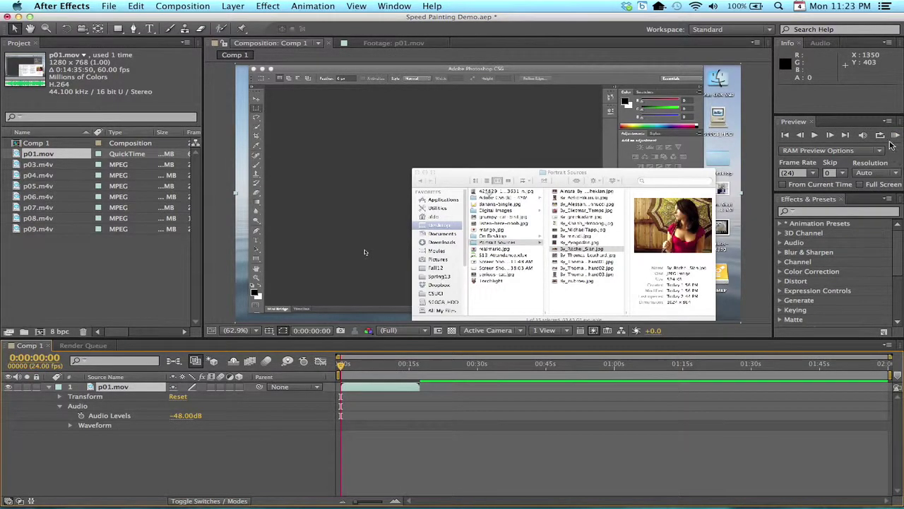
- Play the sped-up p01.mov preview, rewind to 0 and play it again from the start
{"action": "left_click", "coordinate": [816, 135]}
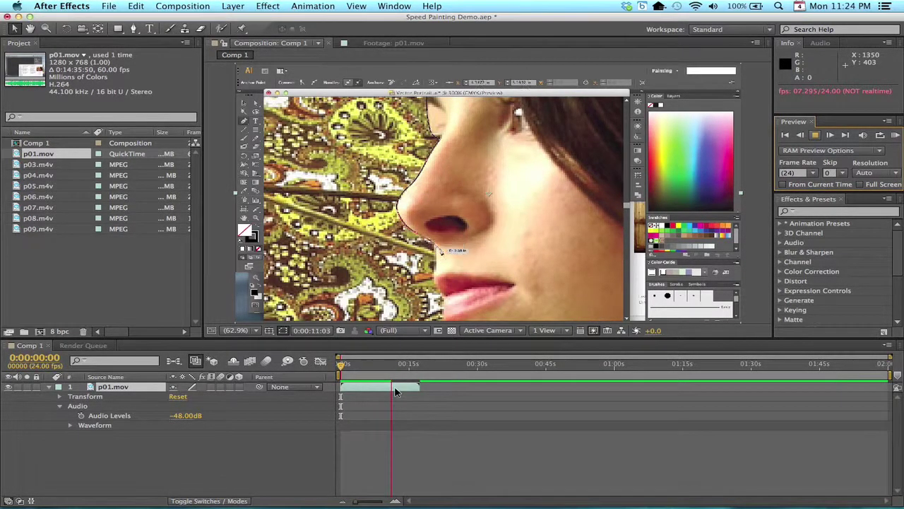
{"action": "left_click", "coordinate": [816, 135]}
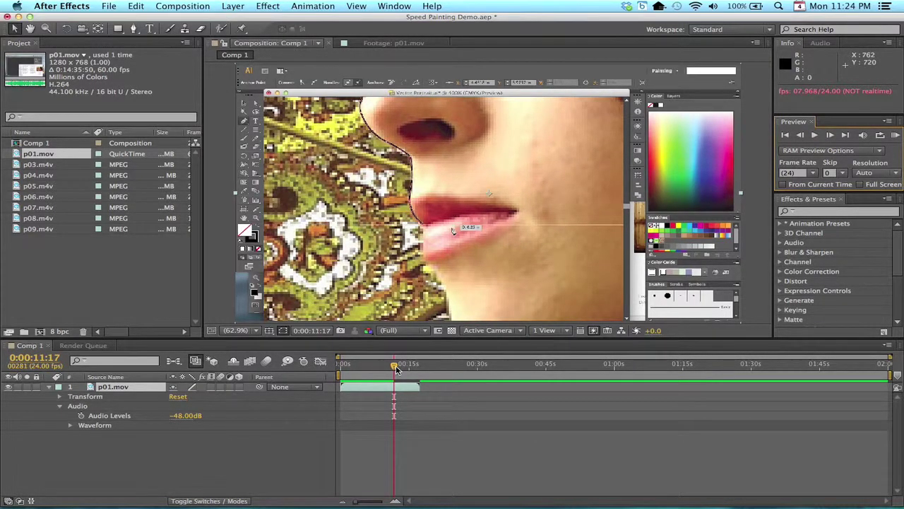
{"action": "left_click_drag", "start_coordinate": [396, 366], "coordinate": [336, 373]}
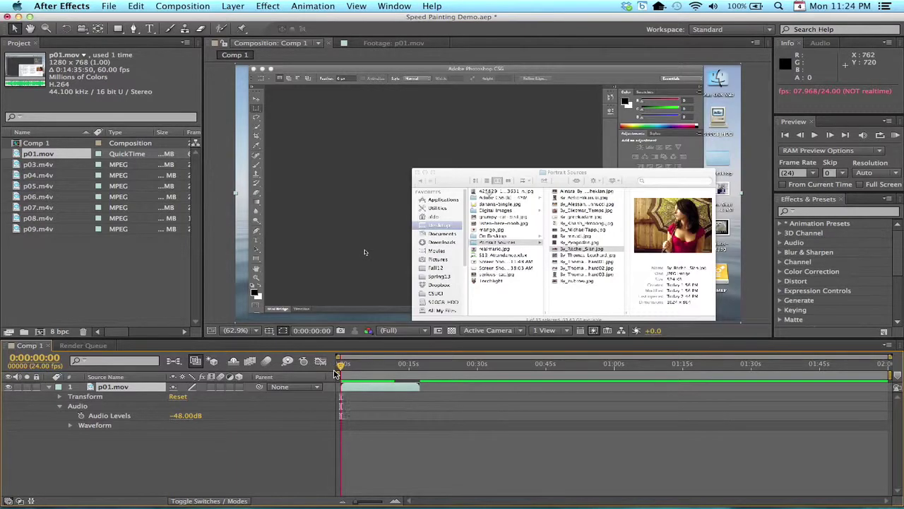
{"action": "left_click", "coordinate": [815, 137]}
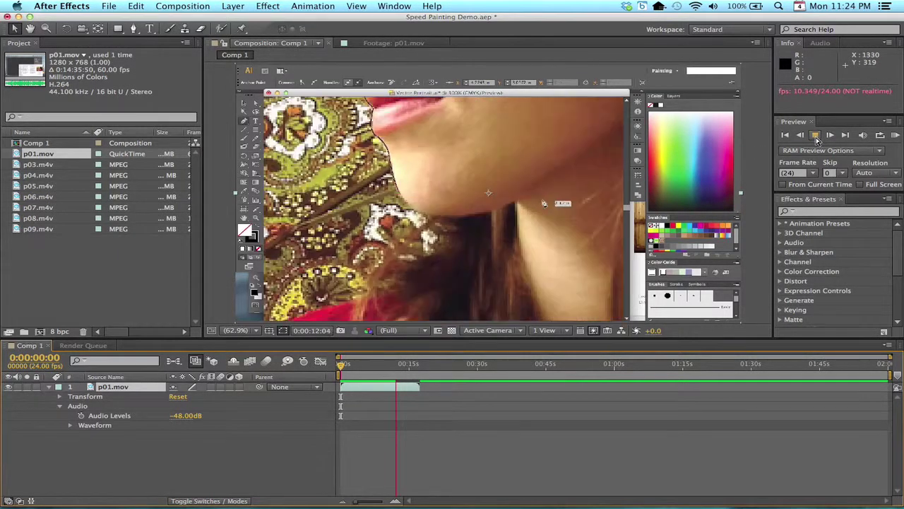
{"action": "left_click", "coordinate": [816, 135]}
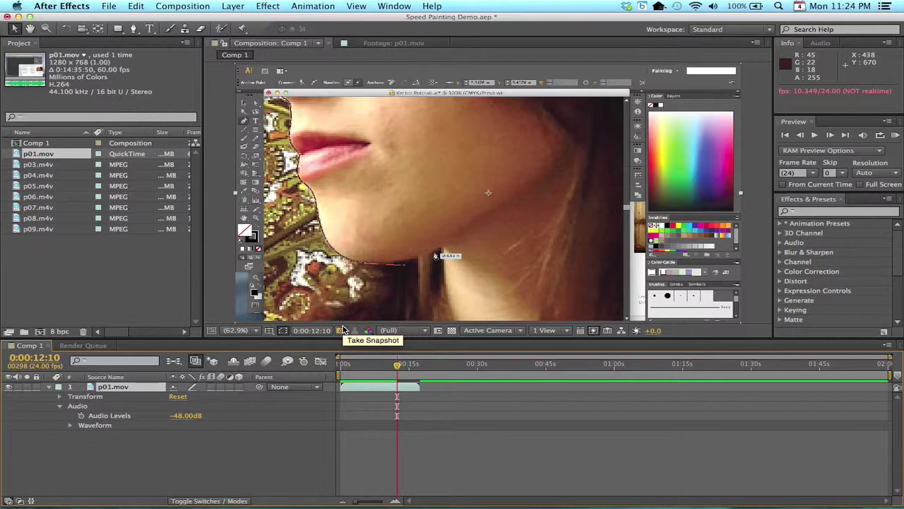
{"action": "key", "text": "comma"}
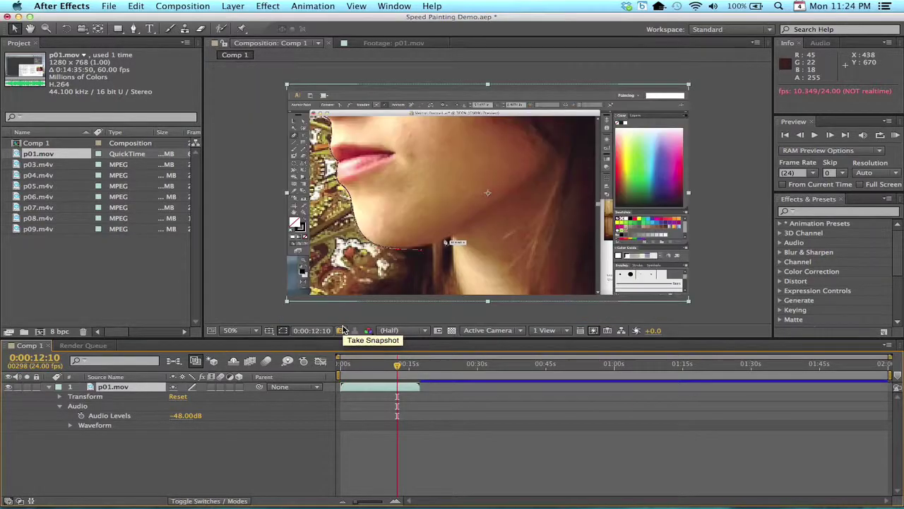
- Set the p01.mov layer's Transform Scale to 94.0% so the whole frame fits Comp 1
{"action": "left_click", "coordinate": [60, 398]}
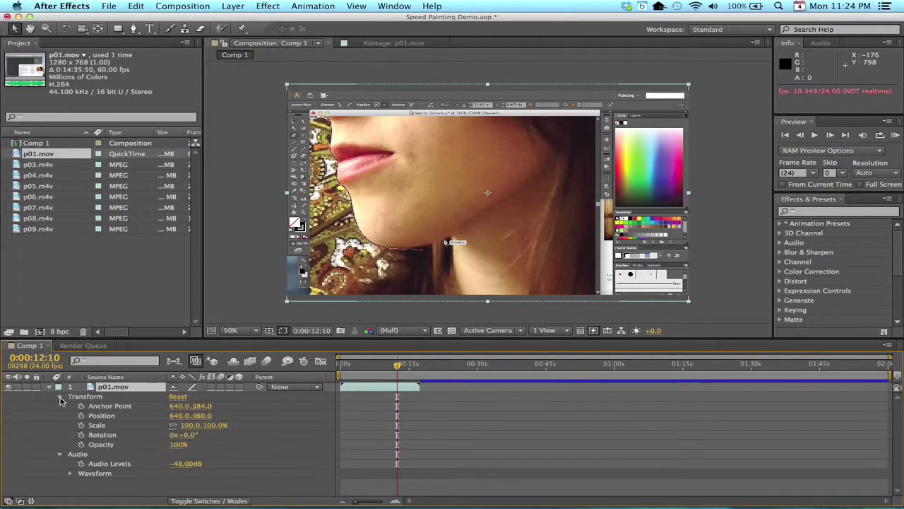
{"action": "left_click", "coordinate": [191, 425]}
{"action": "left_click_drag", "start_coordinate": [191, 425], "coordinate": [188, 424]}
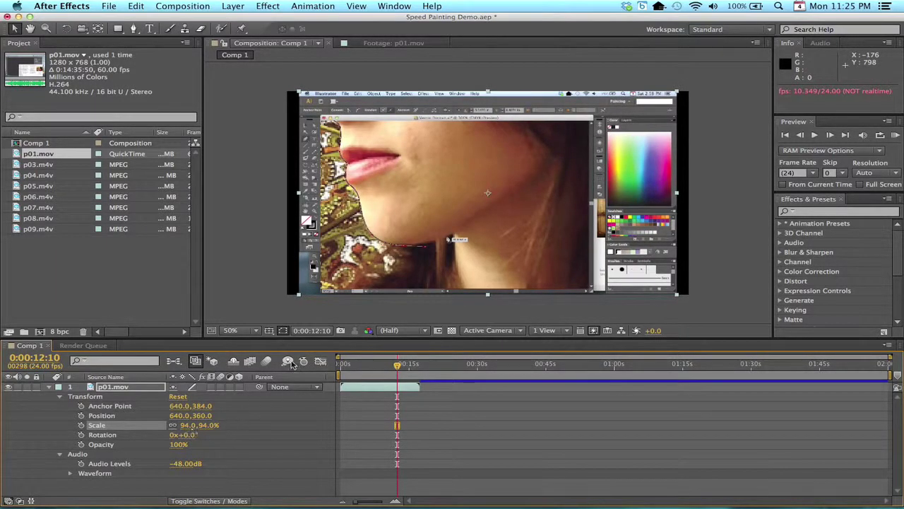